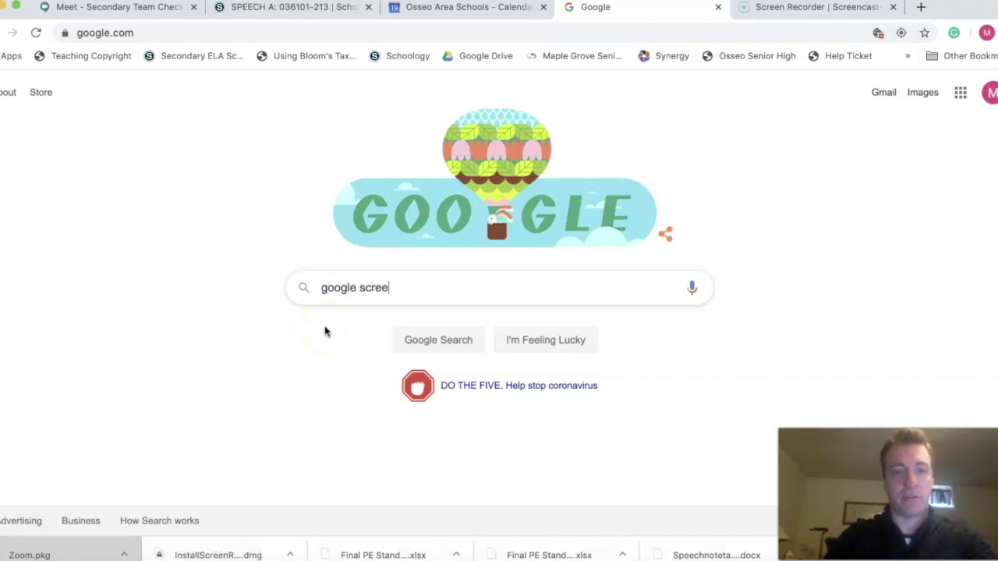
- Search Google for 'google screencaster' and open the Screencastify – Screen Video Recorder store listing
text(ncaster)
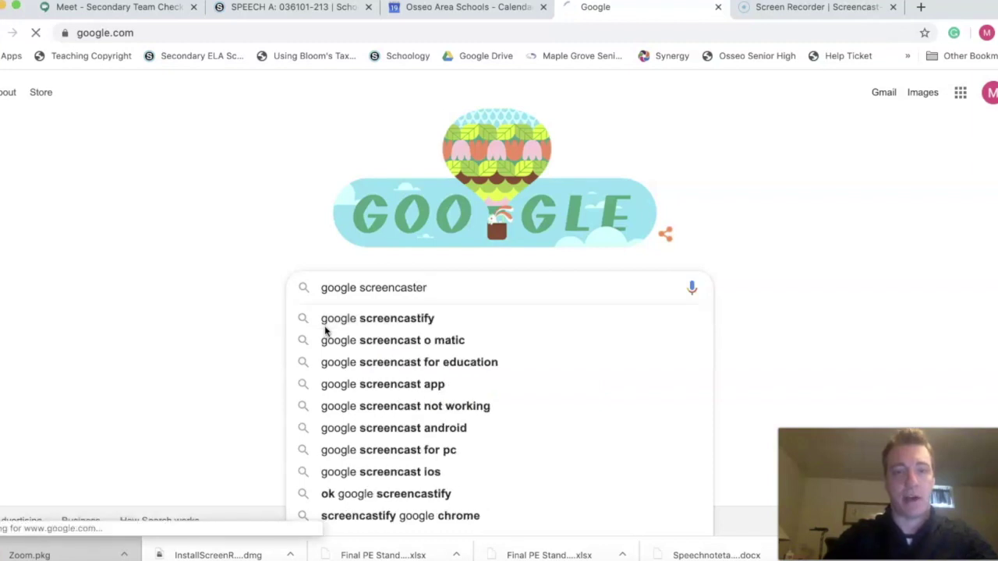
key(Return)
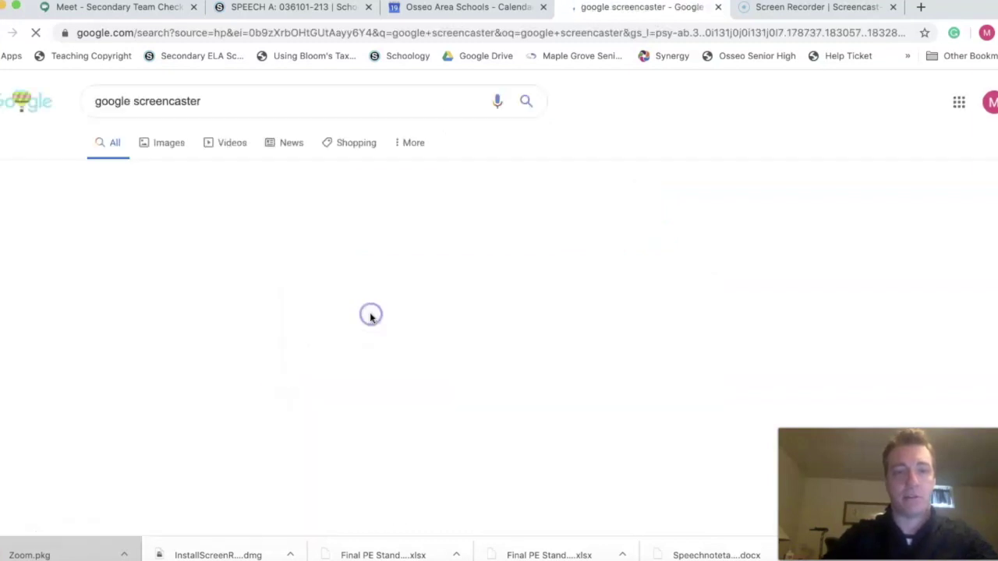
click(282, 278)
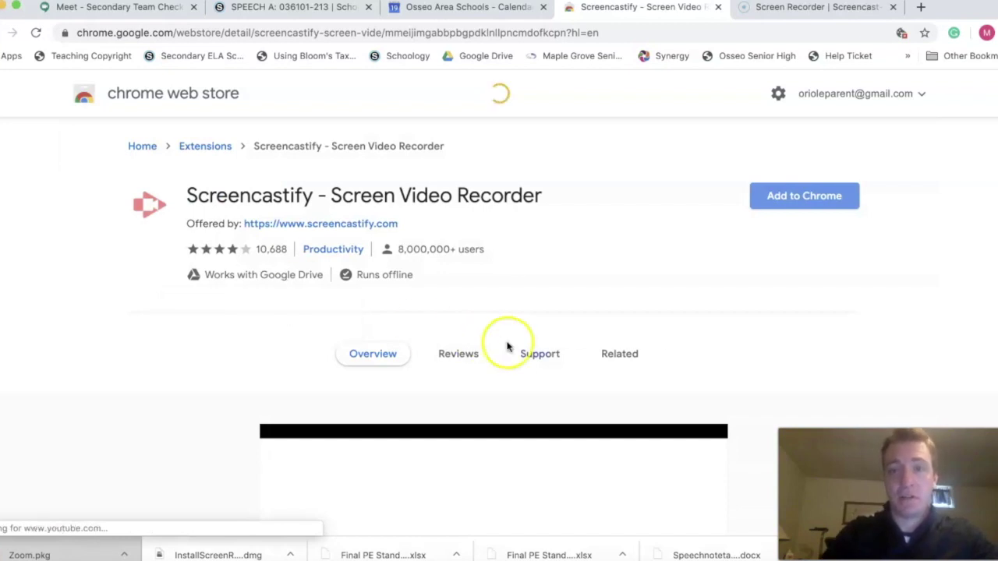
- Add the Screencastify – Screen Video Recorder extension to Chrome and confirm the installation
click(796, 200)
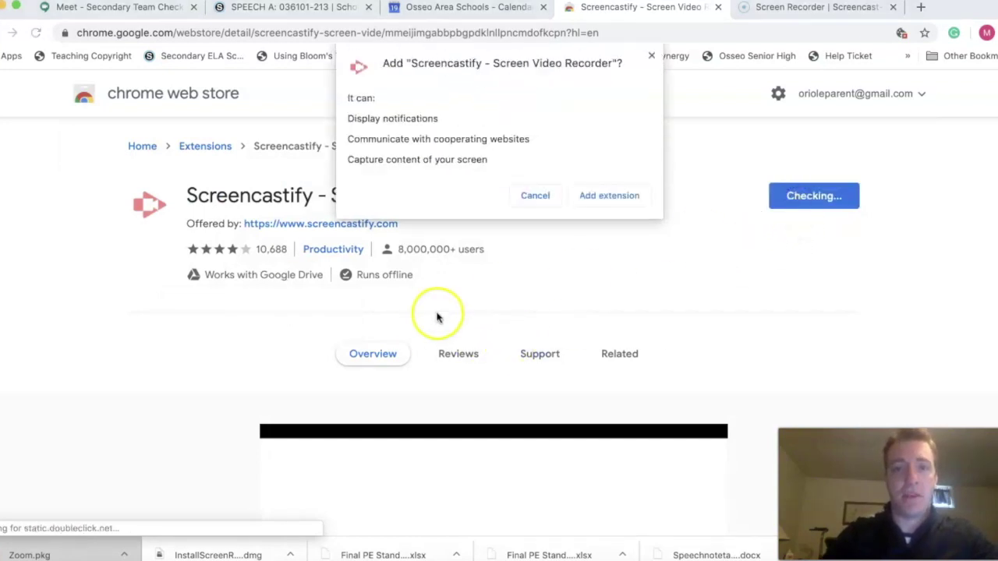
click(590, 195)
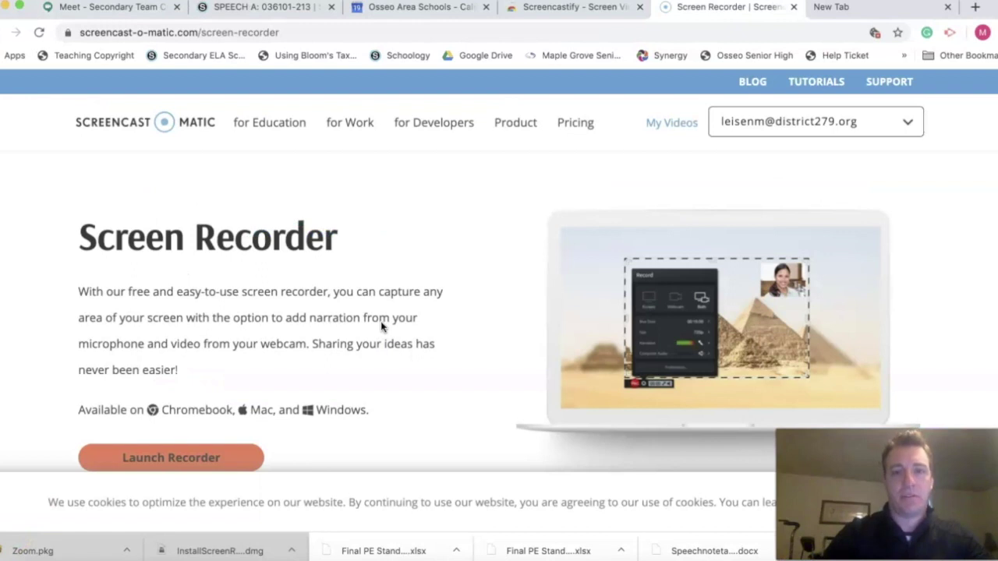
- Launch Screencastify's setup from its toolbar icon and begin Sign in with Google
click(567, 243)
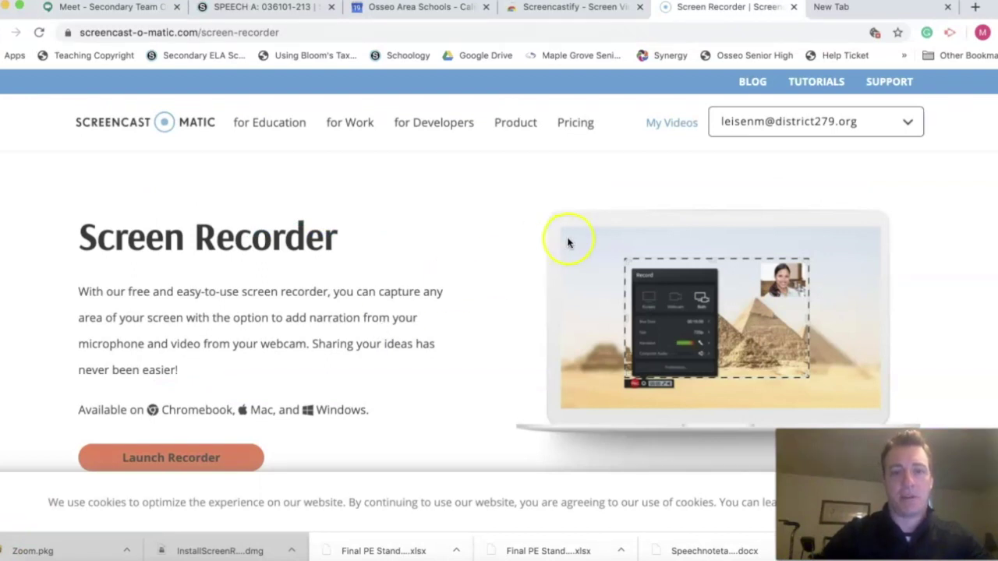
click(949, 33)
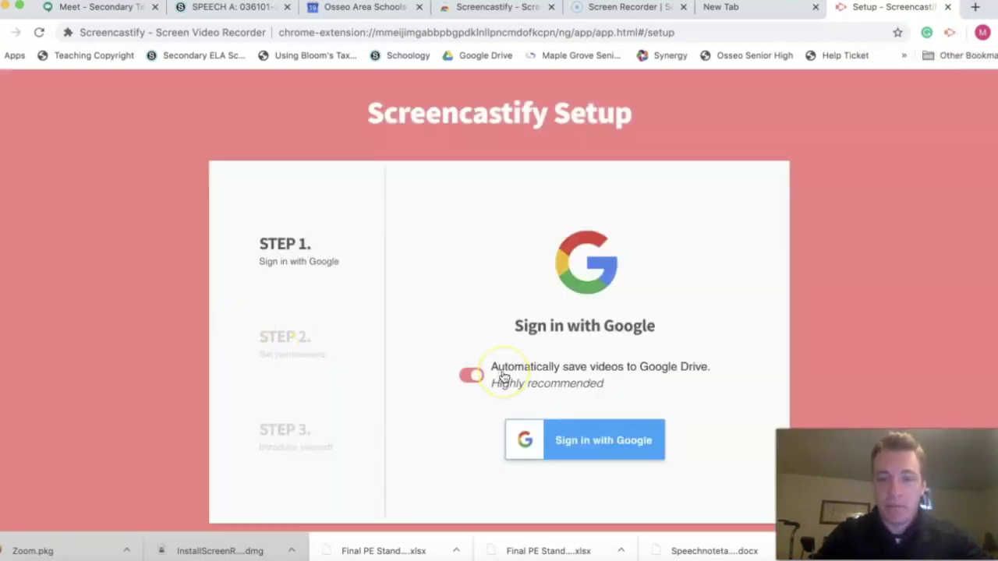
click(582, 439)
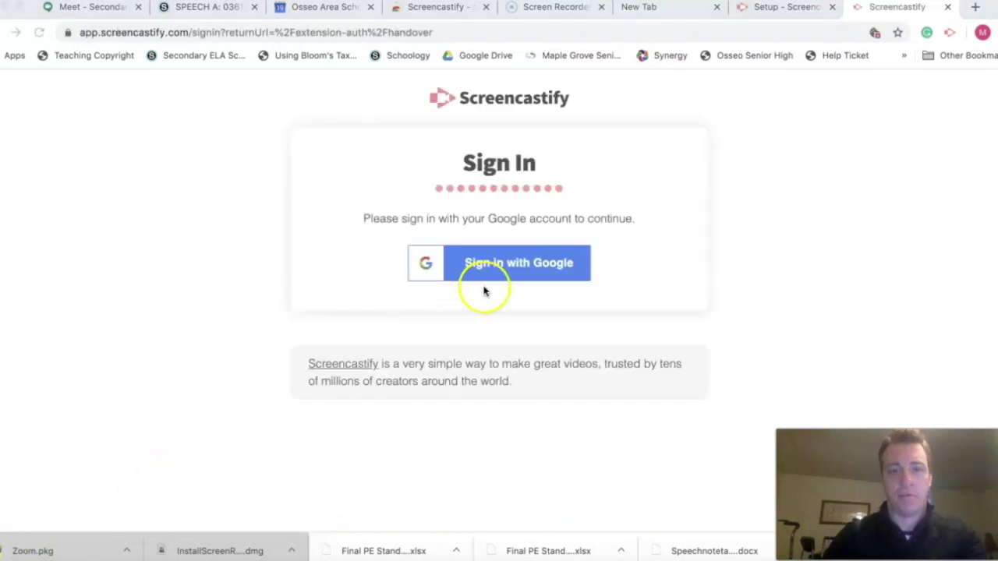
- Retry Screencastify's Google sign-in past the third-party cookies error until the account chooser appears
click(506, 270)
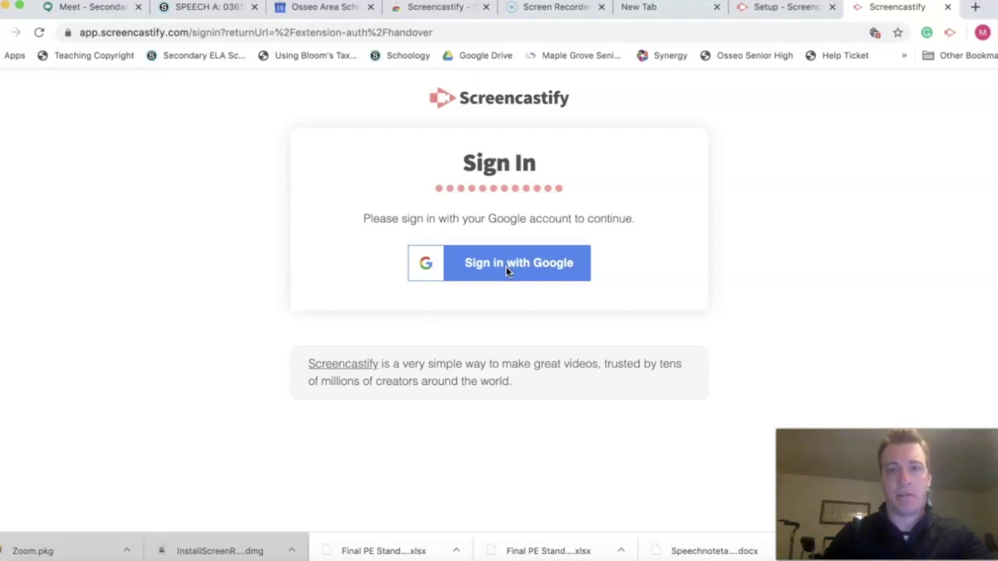
click(524, 263)
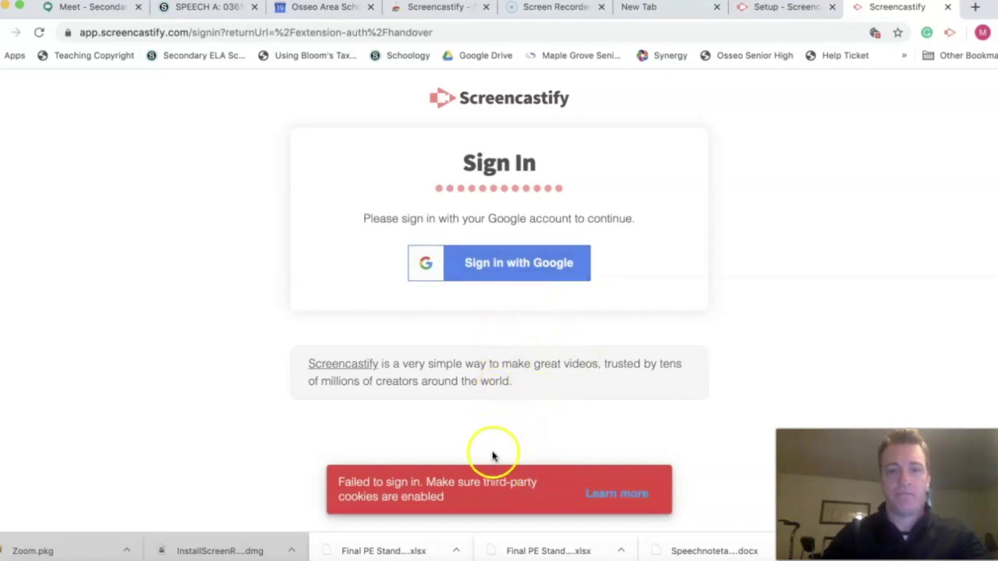
click(597, 433)
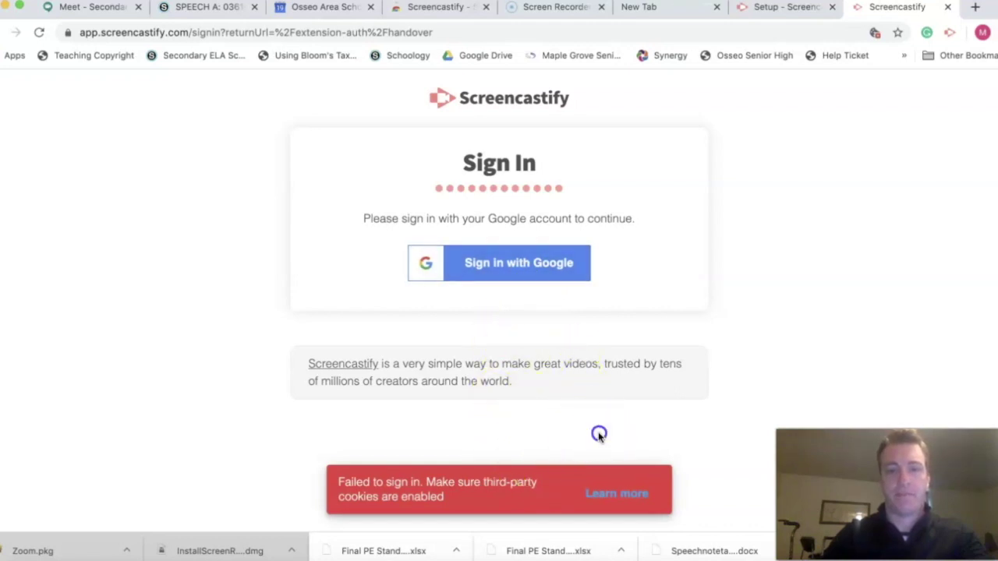
click(524, 264)
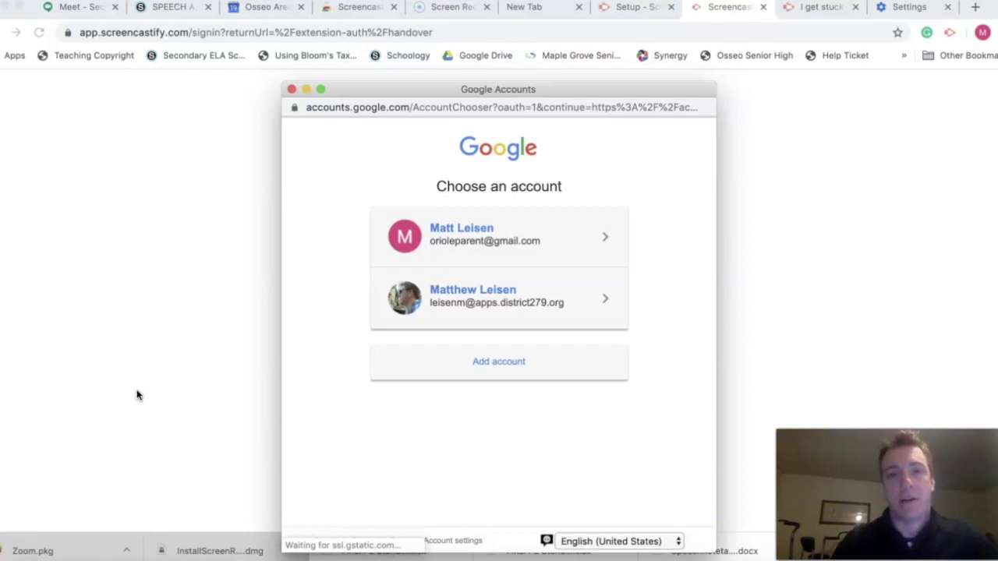
- Choose the first Google account, review its requested permissions, then close that sign-in window
click(307, 334)
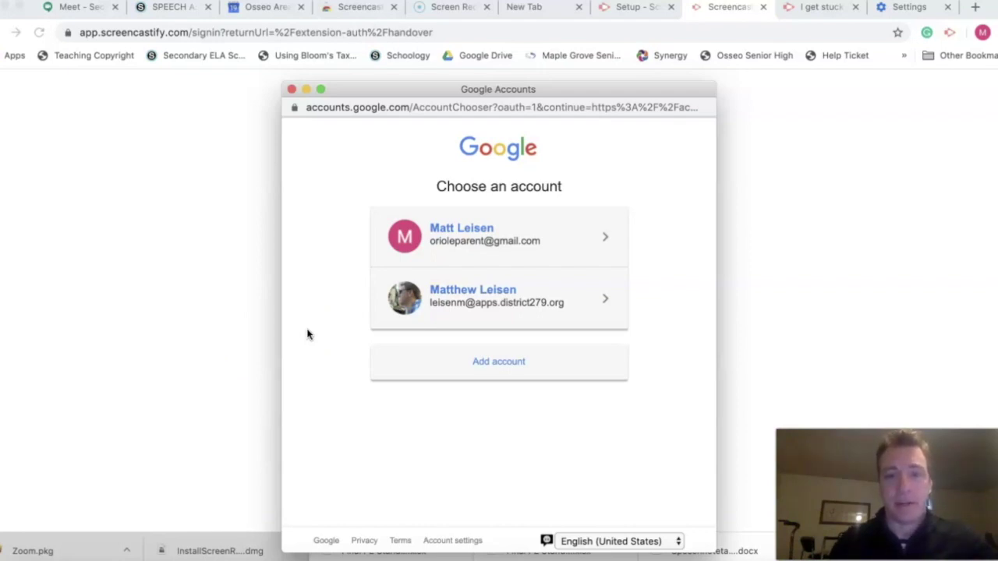
click(465, 247)
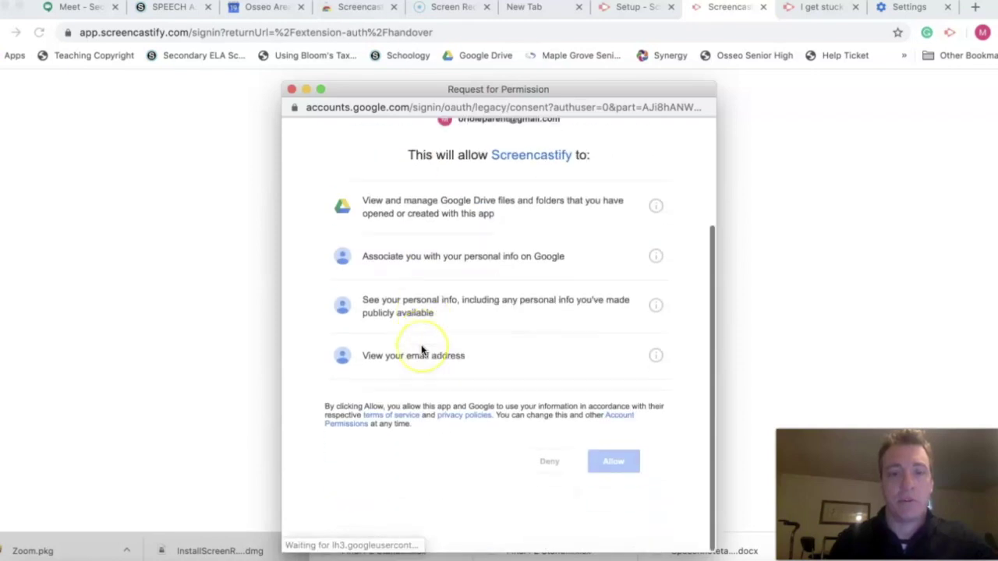
scroll(423, 351, down, 4)
scroll(423, 350, up, 4)
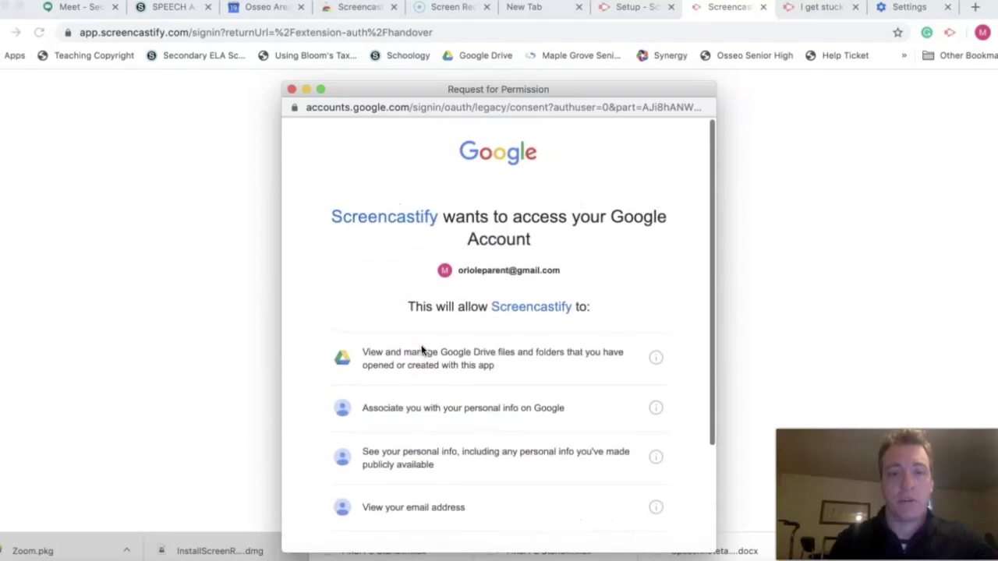
click(291, 90)
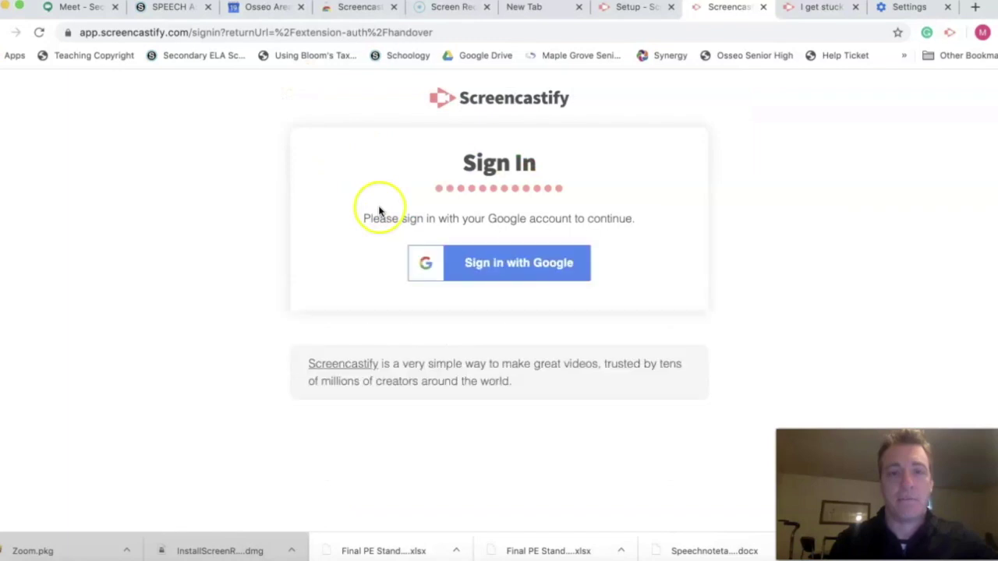
- Sign in to Screencastify with the second Google account to reach Set Permissions
click(497, 265)
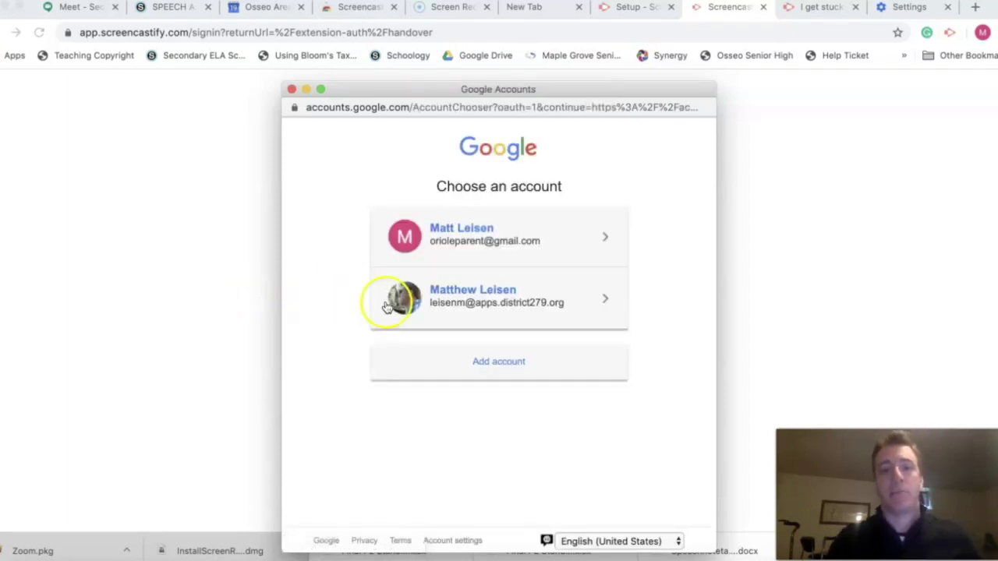
click(450, 295)
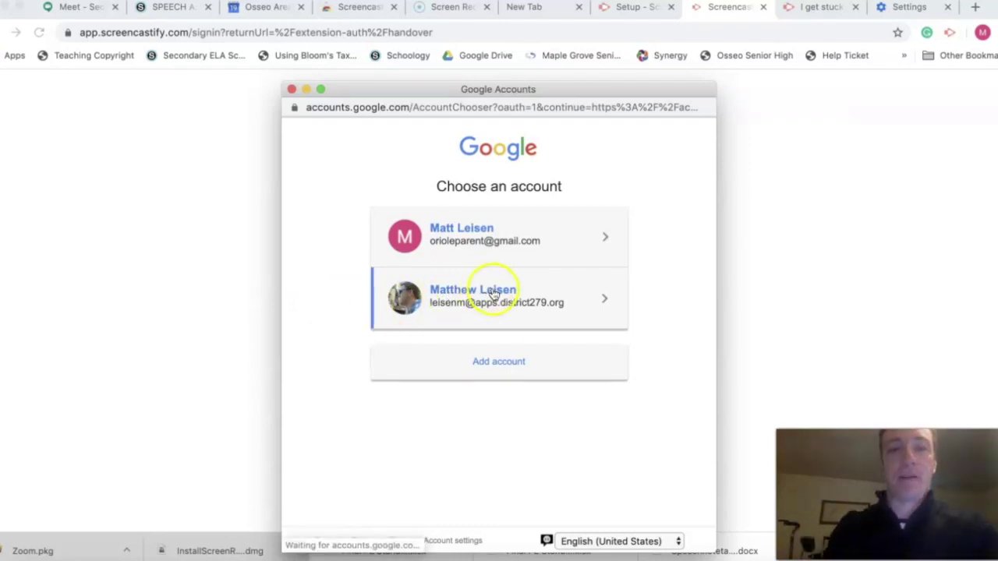
click(519, 301)
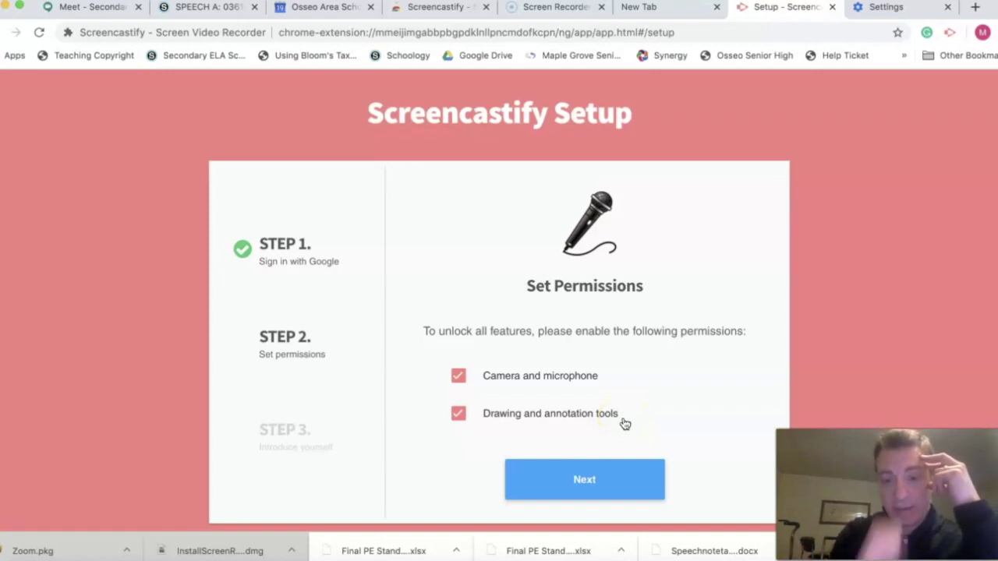
- Allow camera, microphone and annotation permissions, then pick a role to finish setup
click(583, 479)
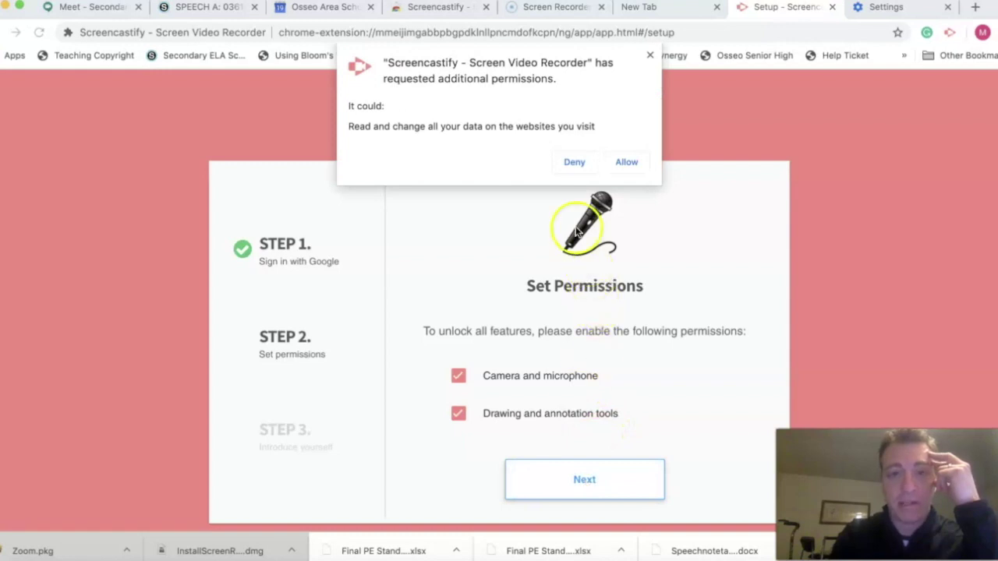
click(626, 163)
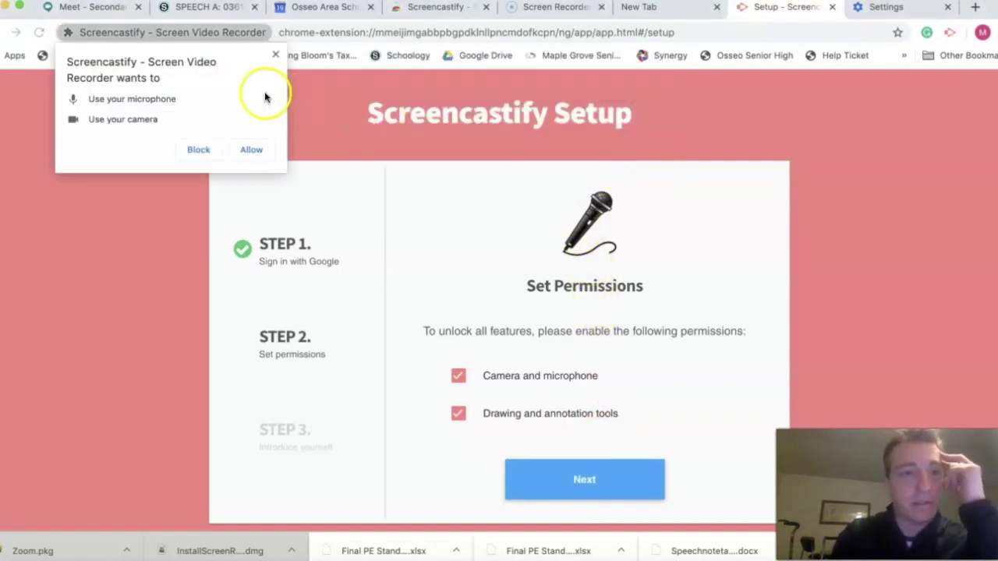
click(250, 149)
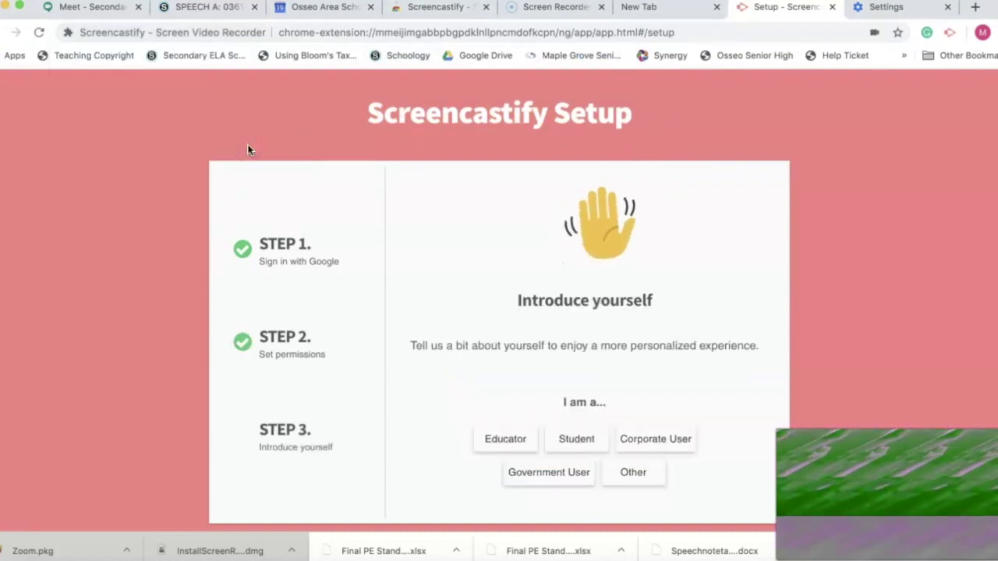
click(505, 439)
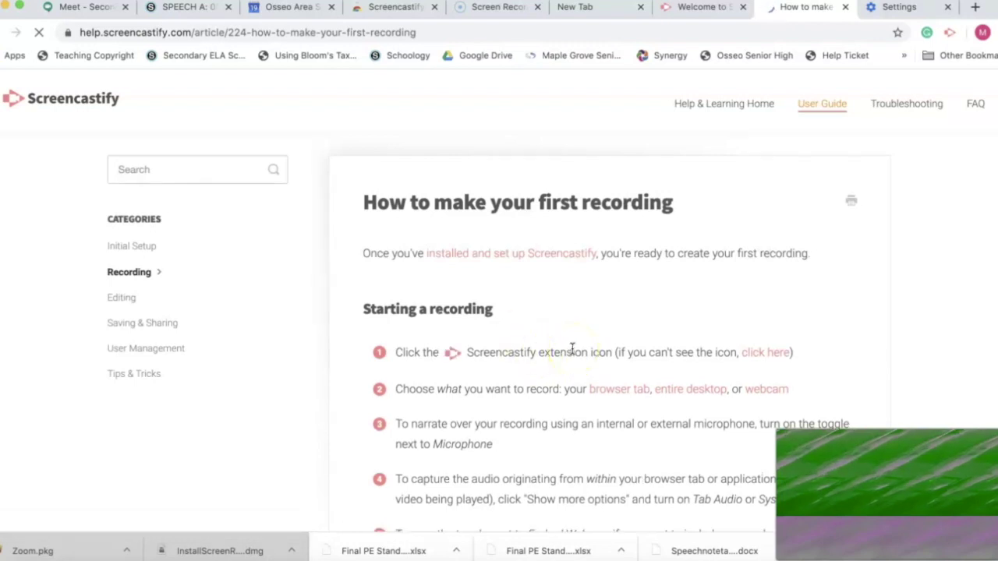
scroll(633, 289, down, 3)
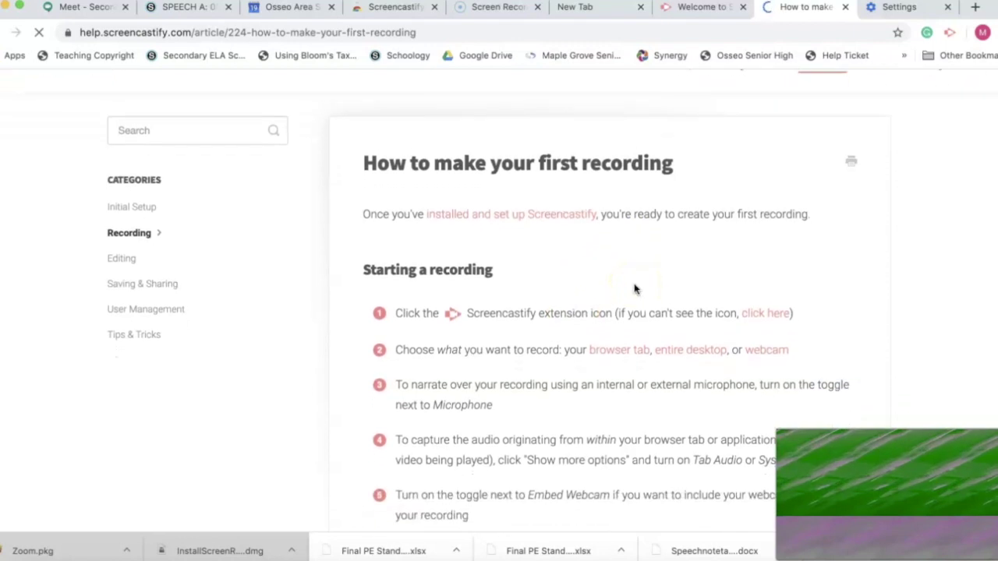
scroll(634, 289, down, 5)
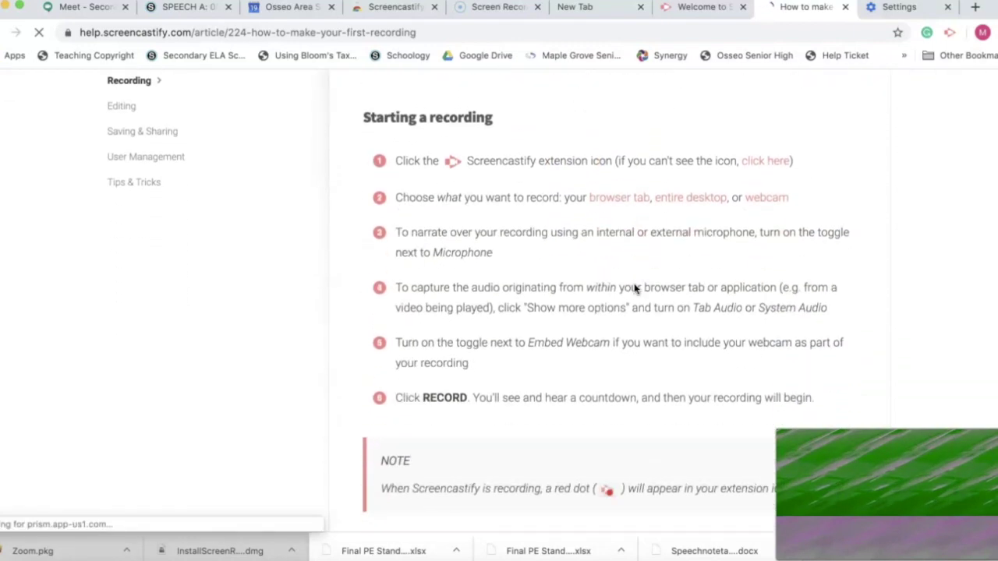
scroll(634, 289, down, 5)
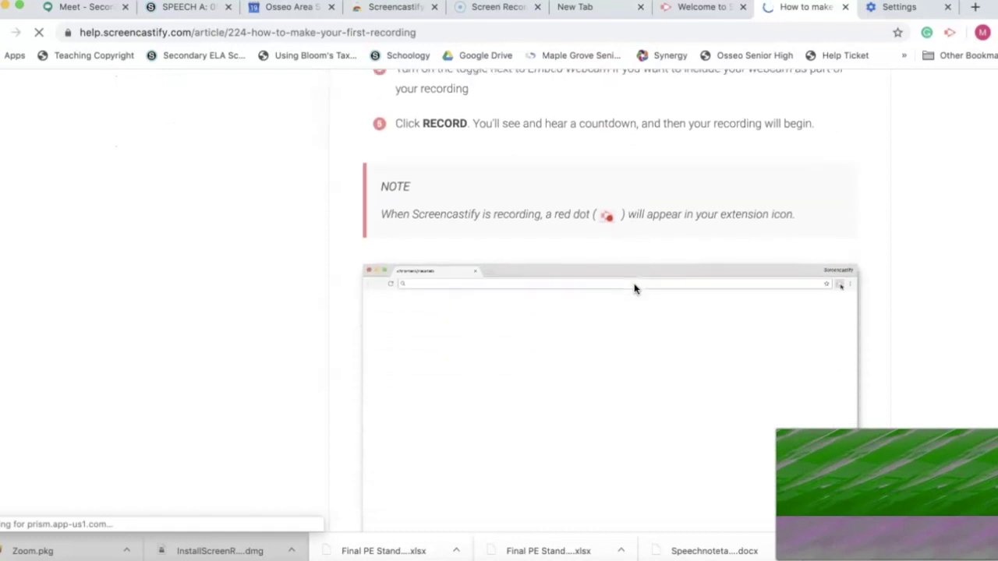
scroll(634, 289, up, 1)
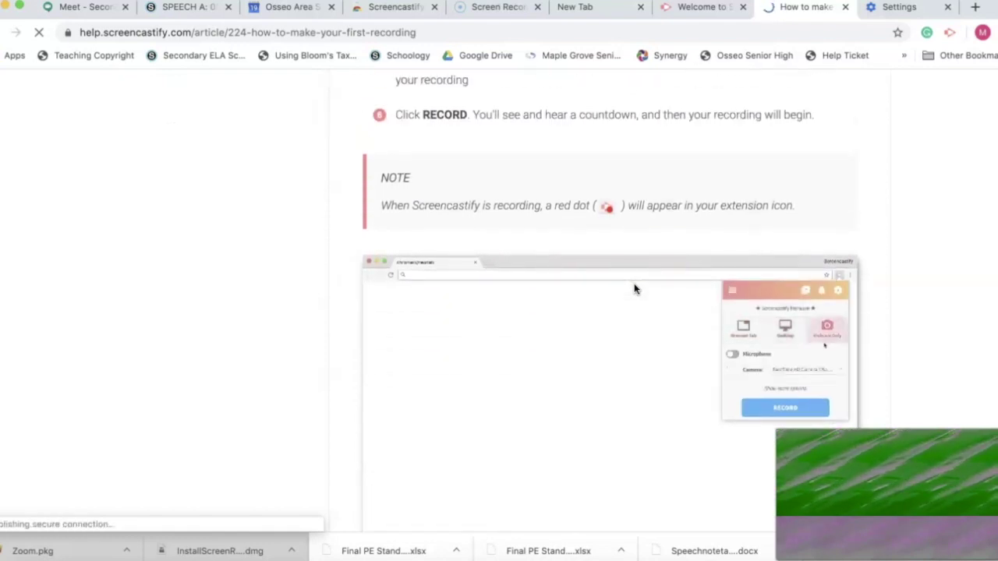
scroll(634, 289, down, 1)
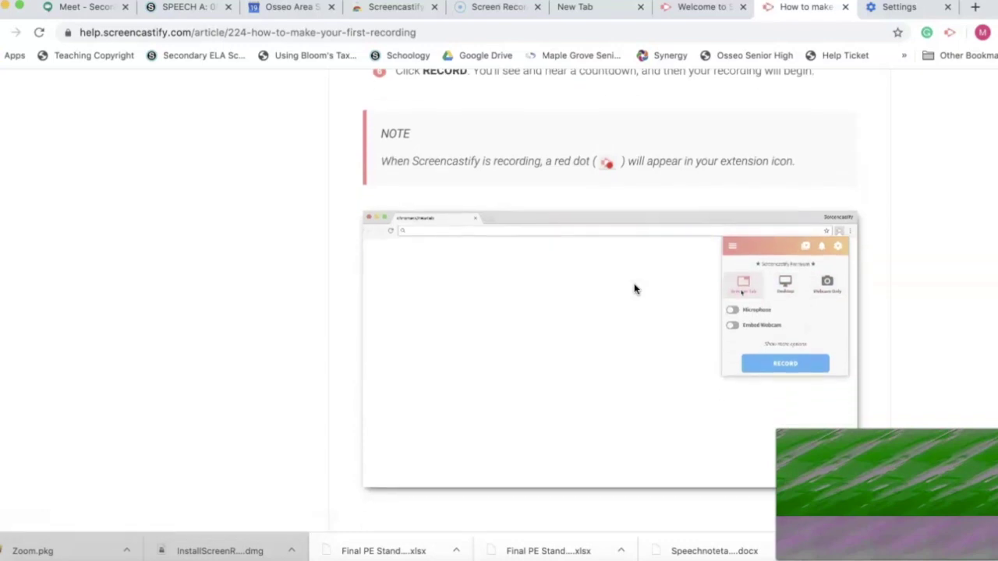
- Set the recorder to Desktop with microphone on, embedding the FaceTime HD Camera as webcam
click(948, 35)
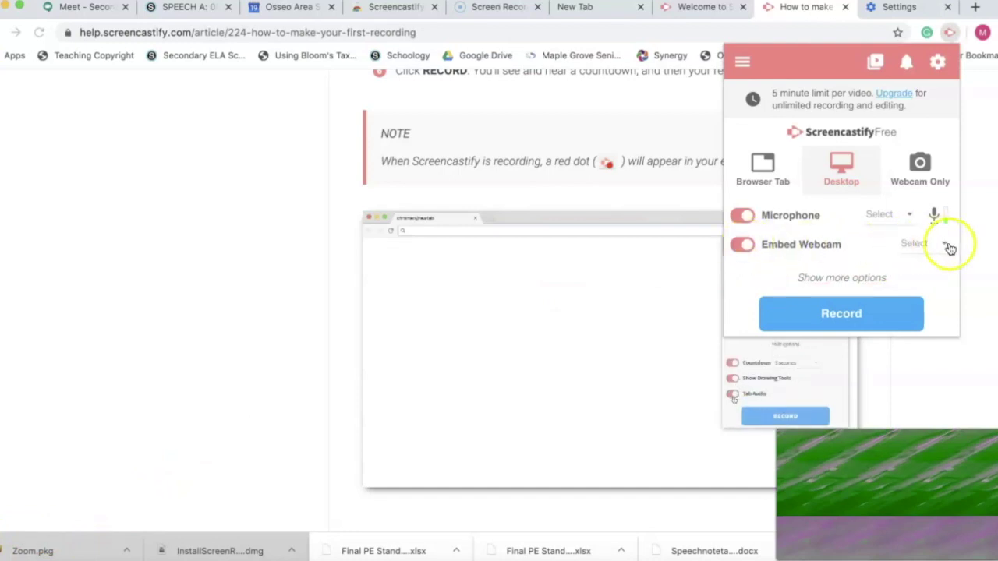
click(944, 243)
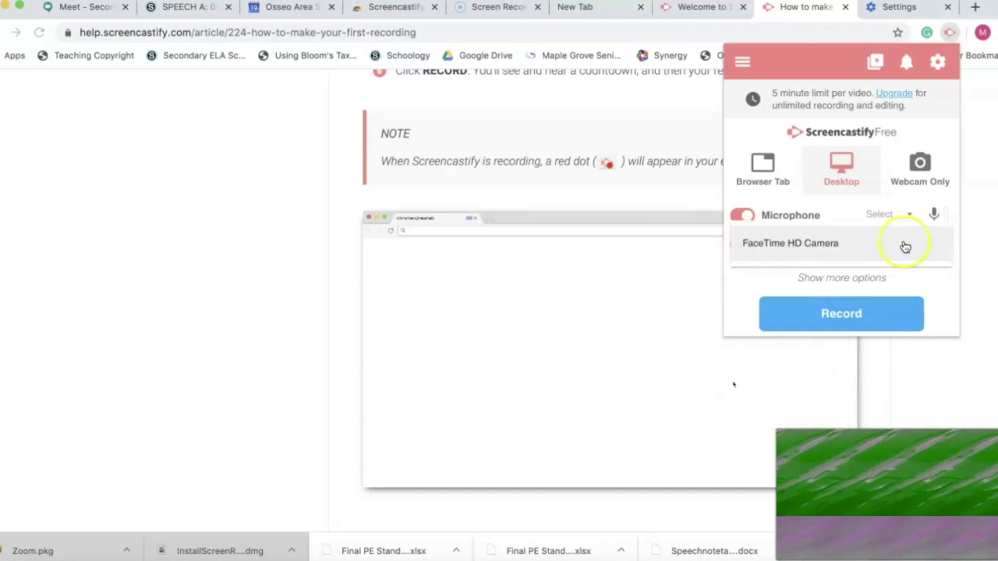
click(819, 246)
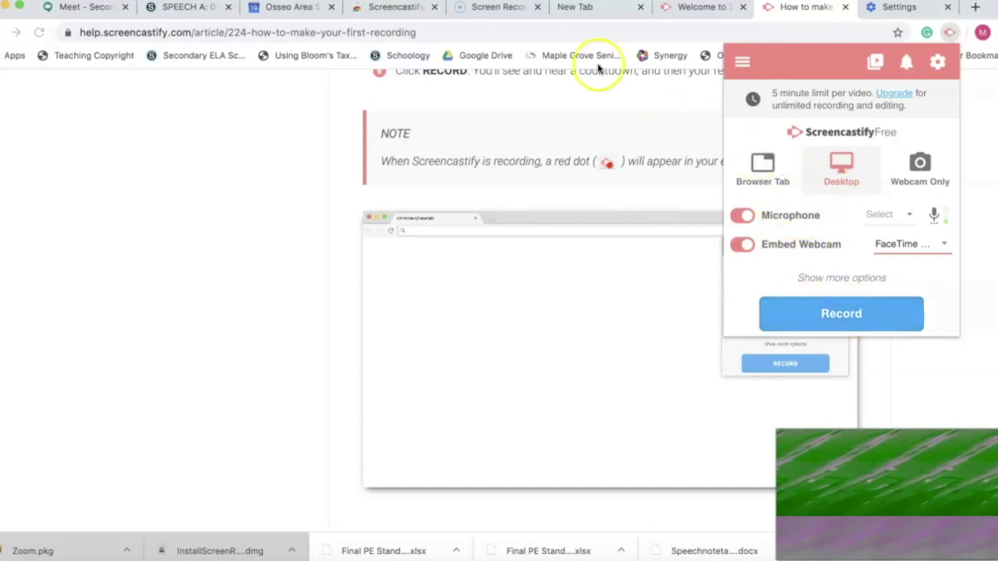
- Switch through the calendar and SPEECH course tabs to the Meet tab
click(301, 8)
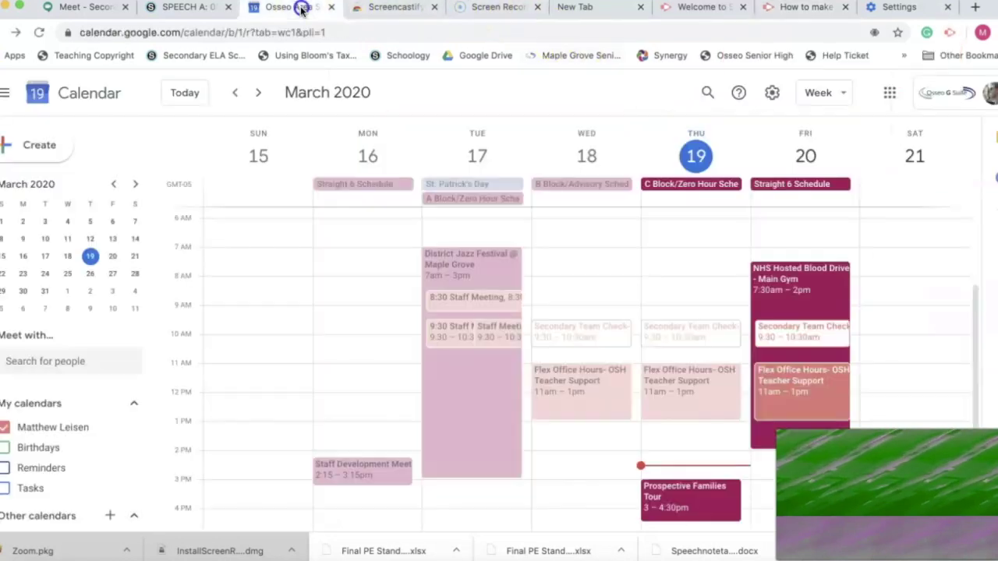
click(176, 8)
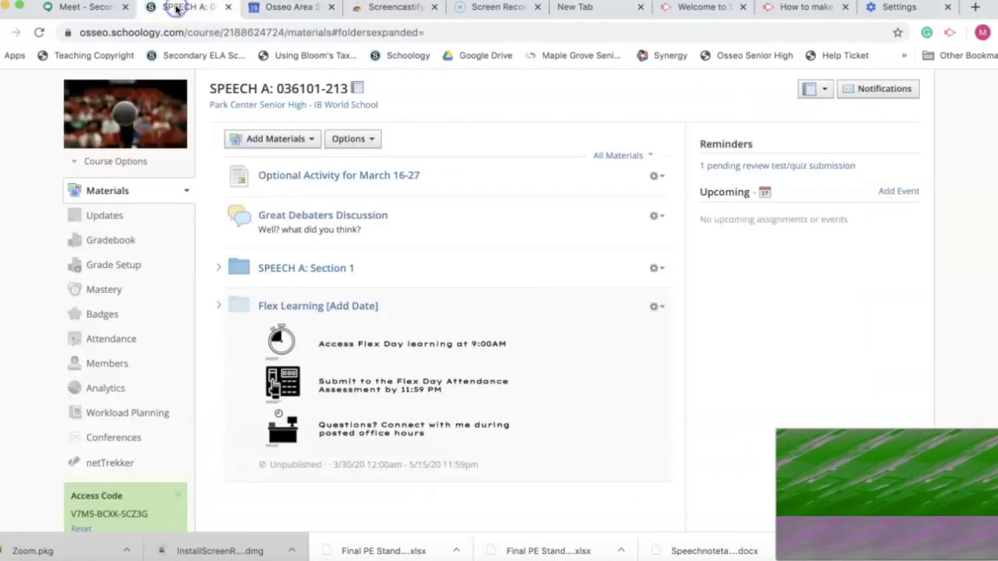
click(78, 8)
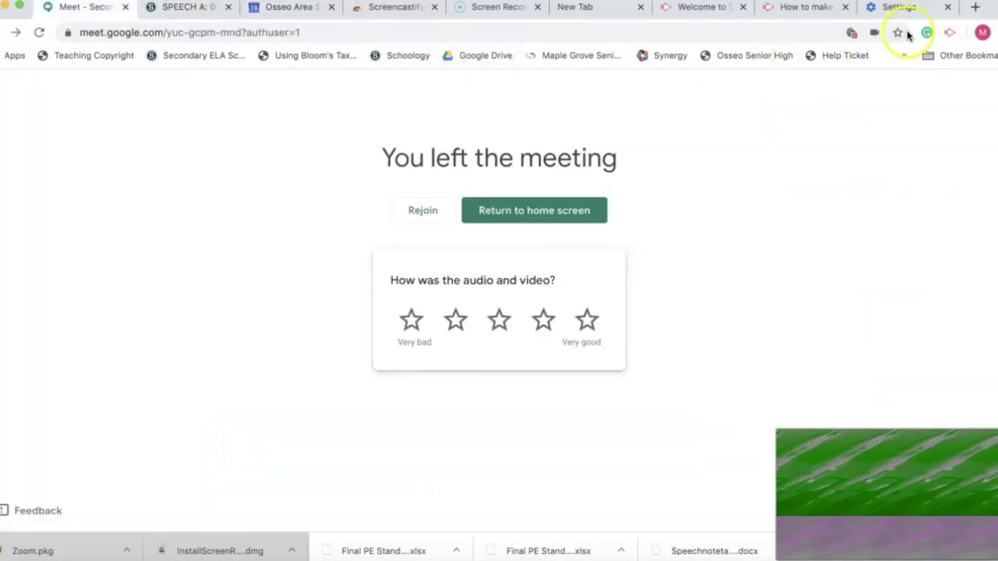
- Reopen the recorder and expand its extra options to confirm Desktop, microphone and FaceTime webcam
click(950, 33)
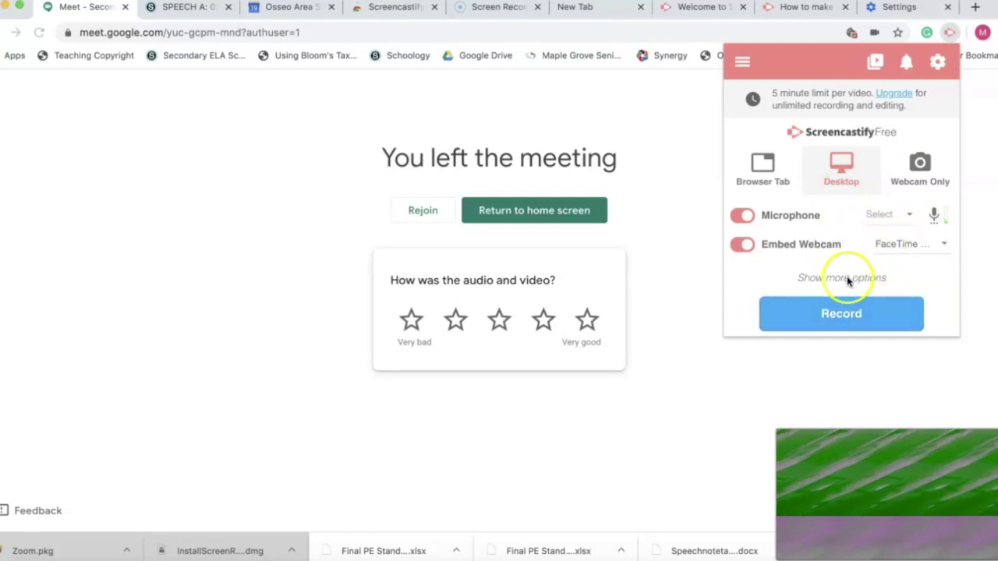
click(791, 279)
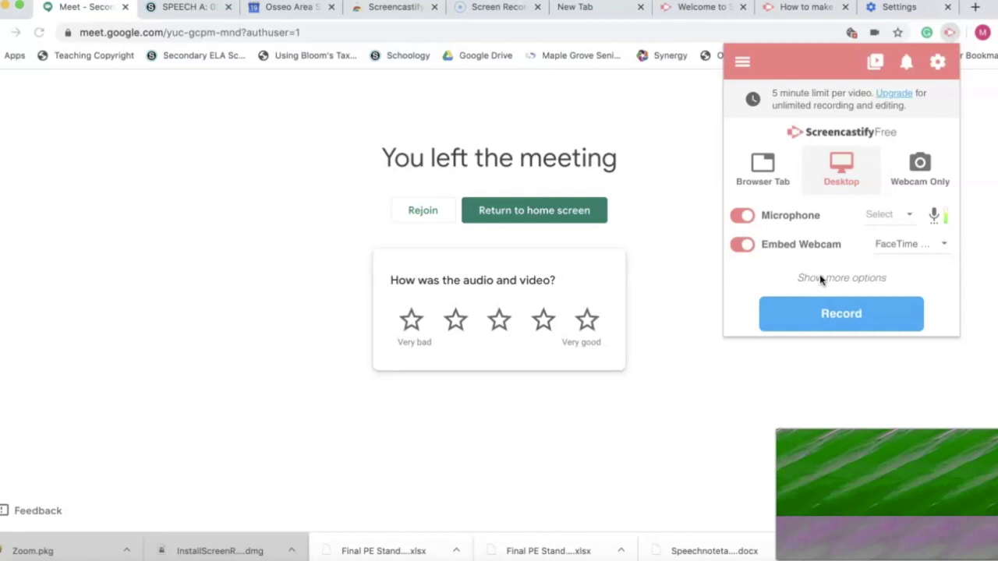
click(842, 314)
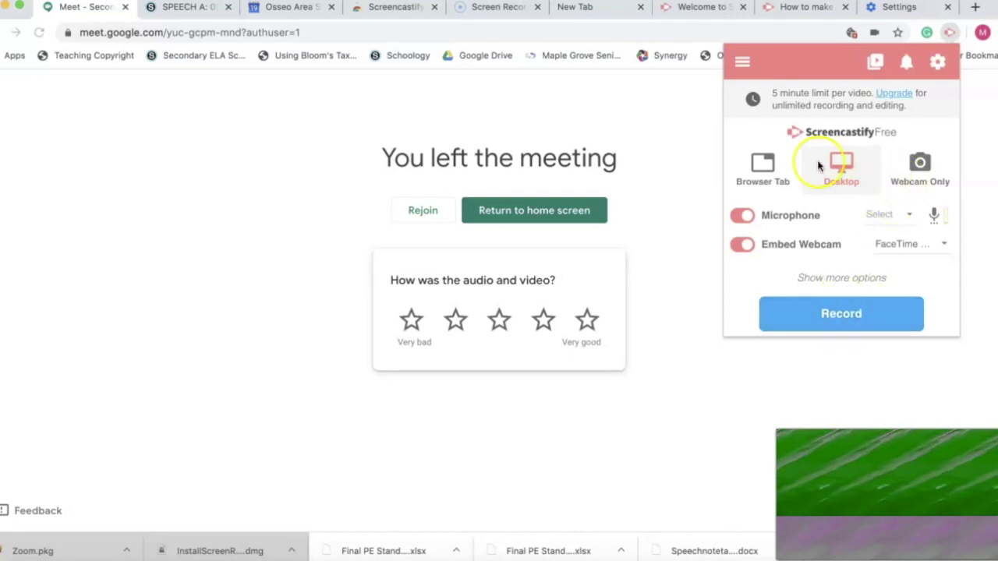